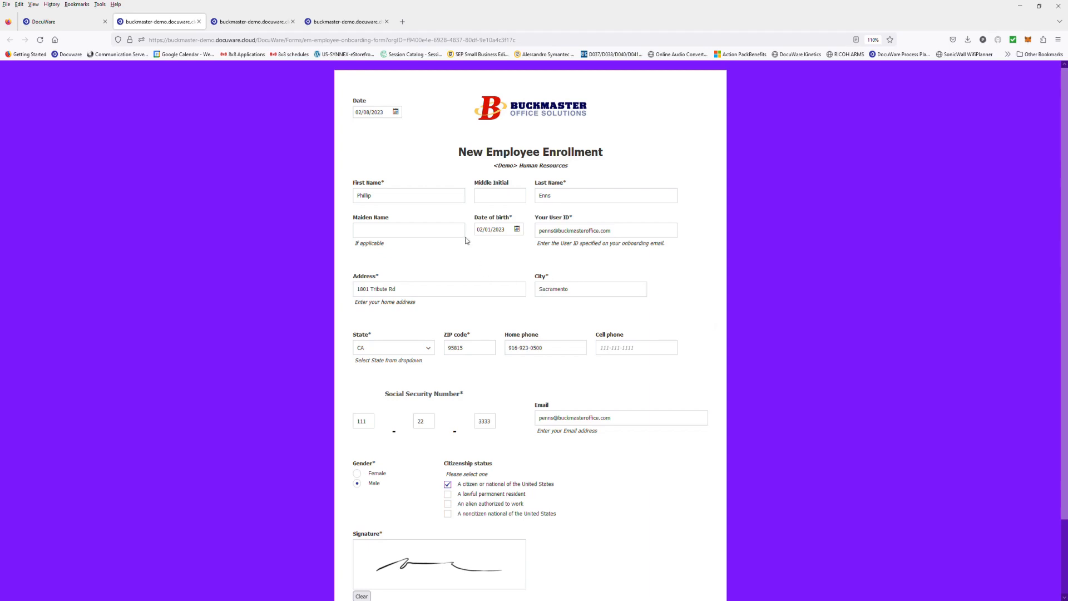
# Review the employee's details on the completed New Employee Enrollment form and submit it.
pyautogui.click(404, 199)
pyautogui.click(567, 204)
pyautogui.click(446, 233)
pyautogui.click(575, 230)
pyautogui.click(476, 290)
pyautogui.click(549, 291)
pyautogui.scroll(-3, 461, 466)
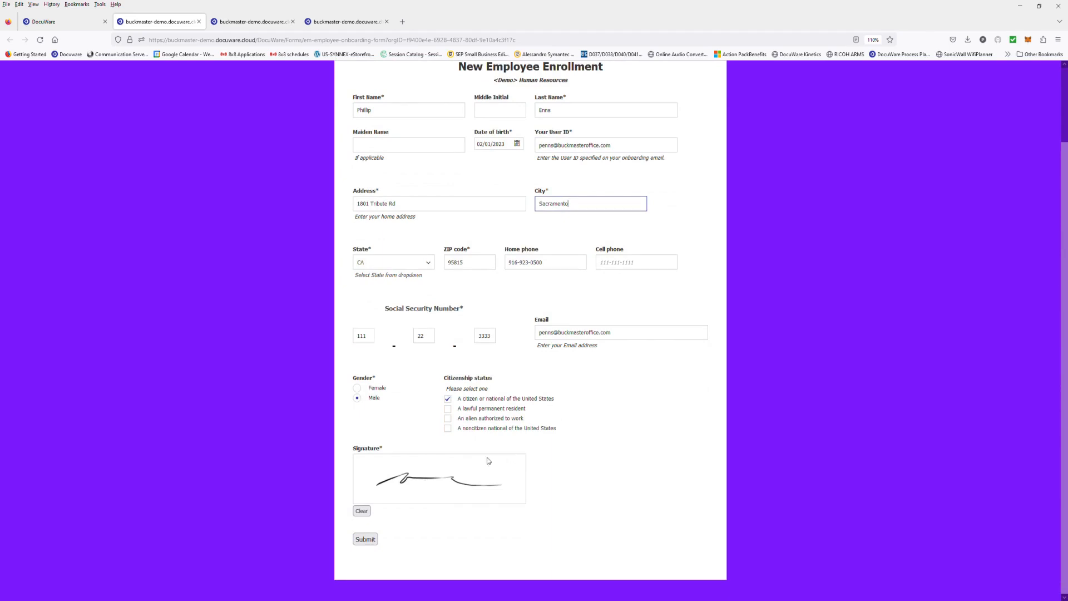
pyautogui.click(365, 539)
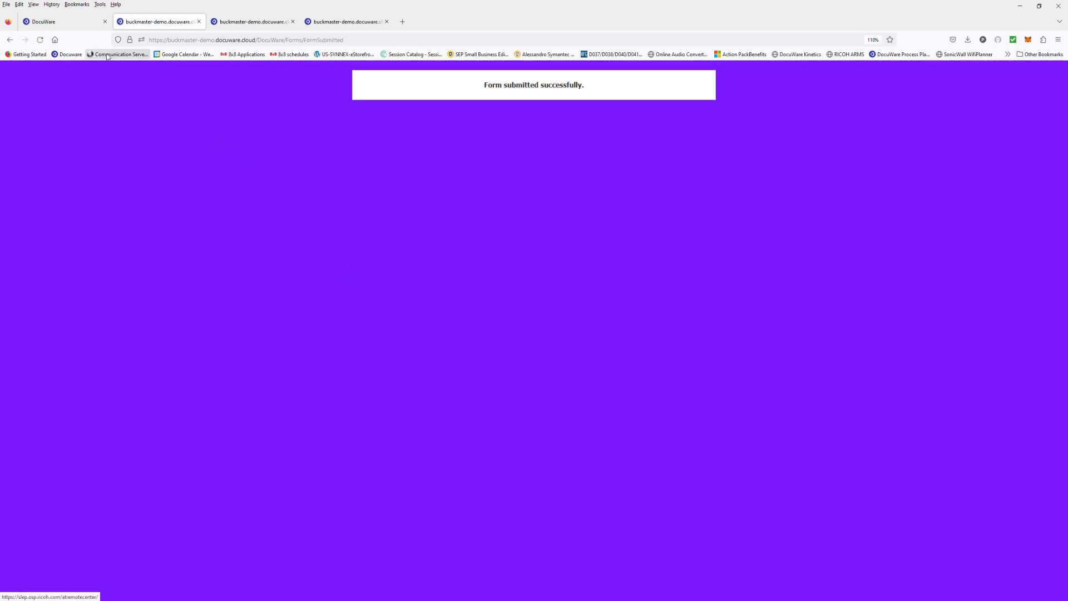
# Switch to the DocuWare client and run the Employee Search in EM - Employee Files with blank criteria.
pyautogui.click(68, 24)
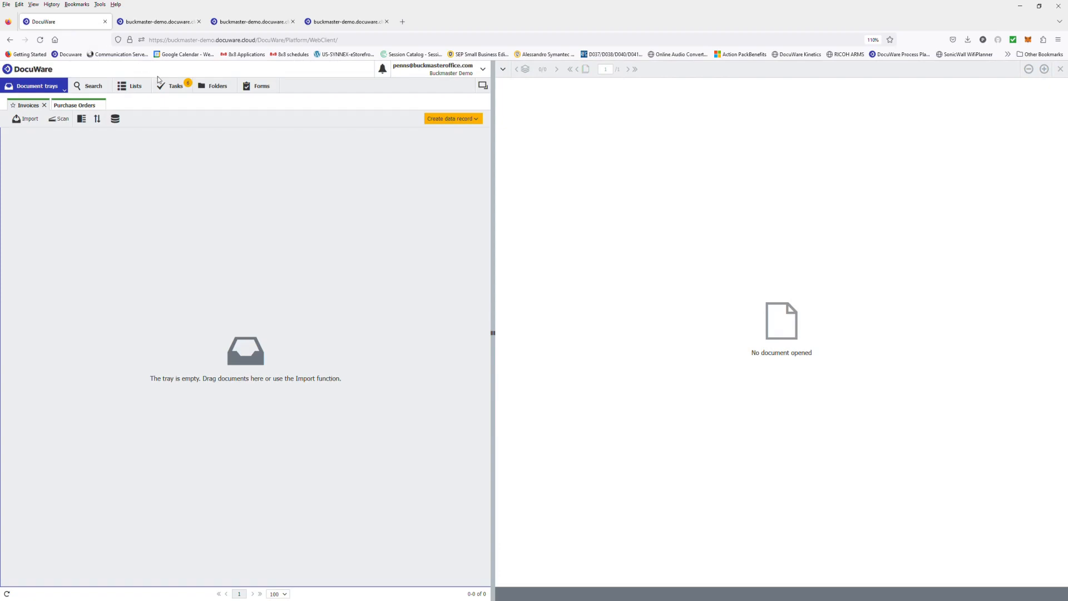
pyautogui.click(102, 90)
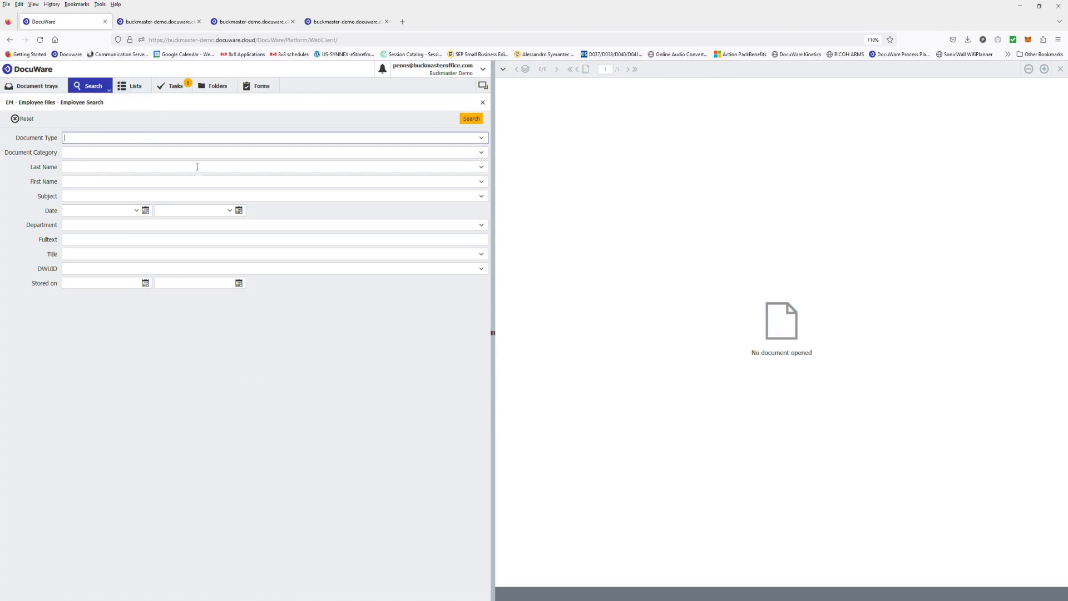
pyautogui.click(472, 119)
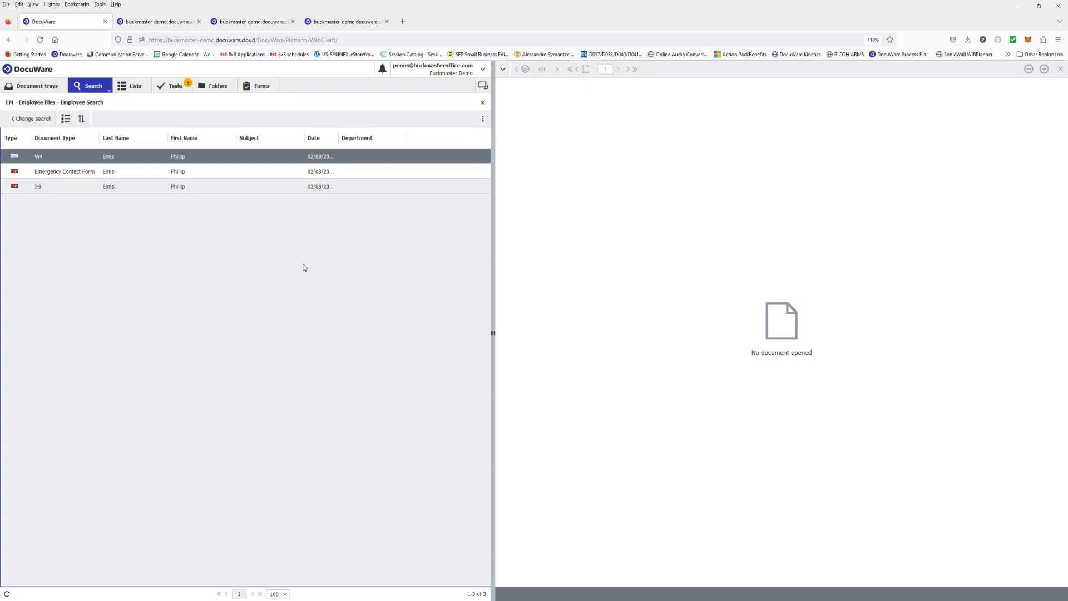
# View the employee's I-9, Emergency Contact Form and W4 from the search results to check their prefilled data.
pyautogui.click(67, 174)
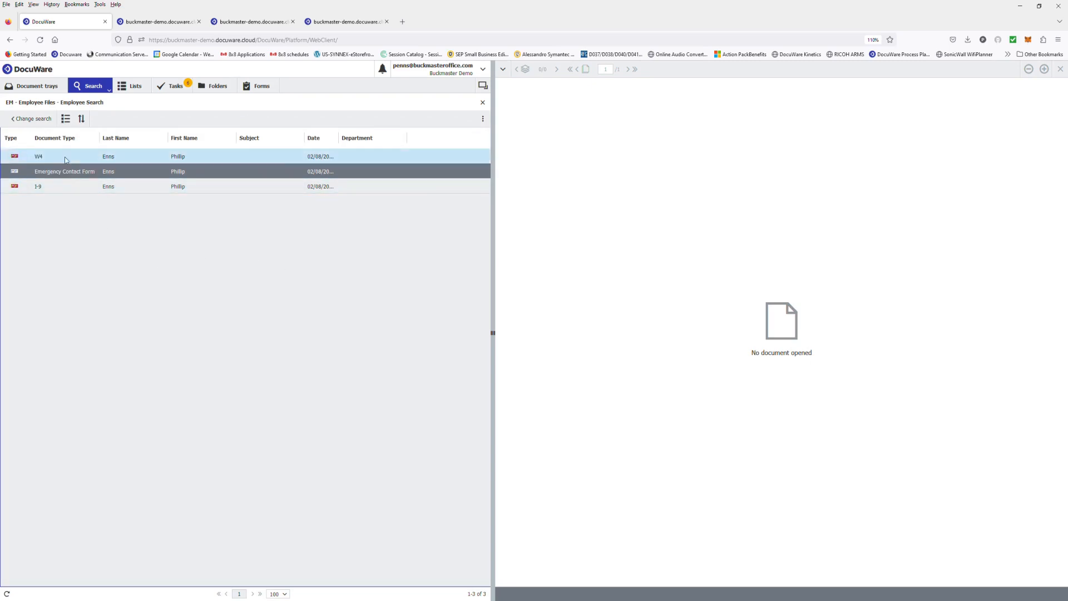
pyautogui.click(67, 158)
pyautogui.click(76, 186)
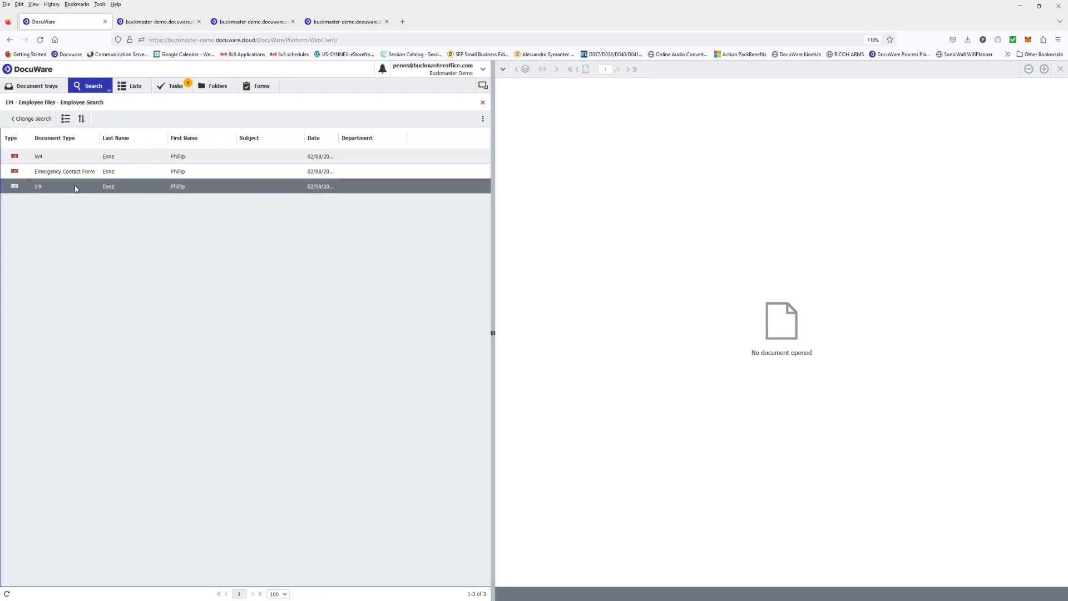
pyautogui.doubleClick(76, 190)
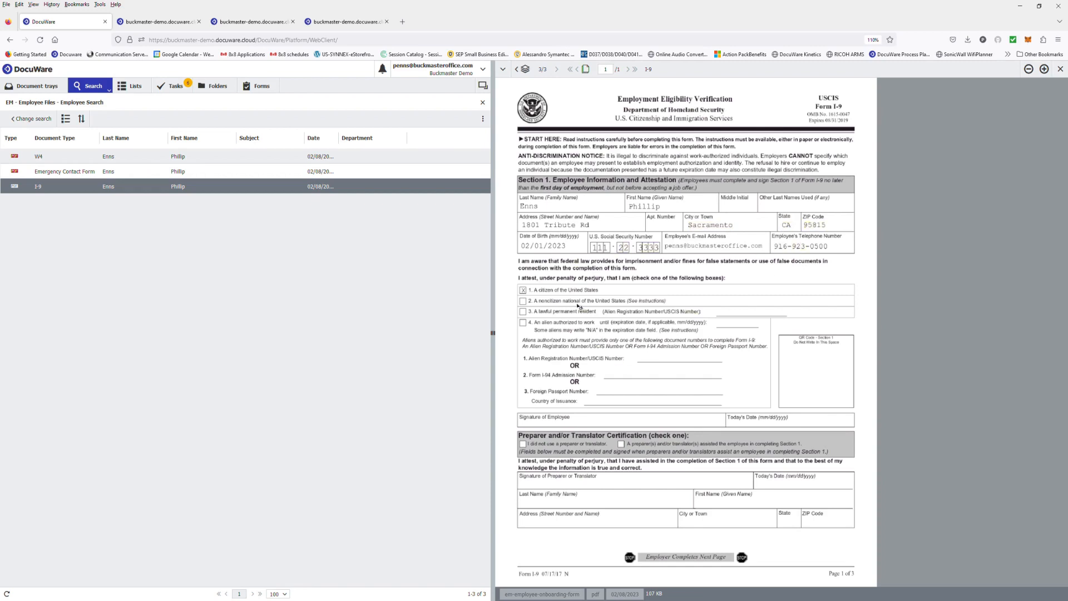
pyautogui.click(120, 171)
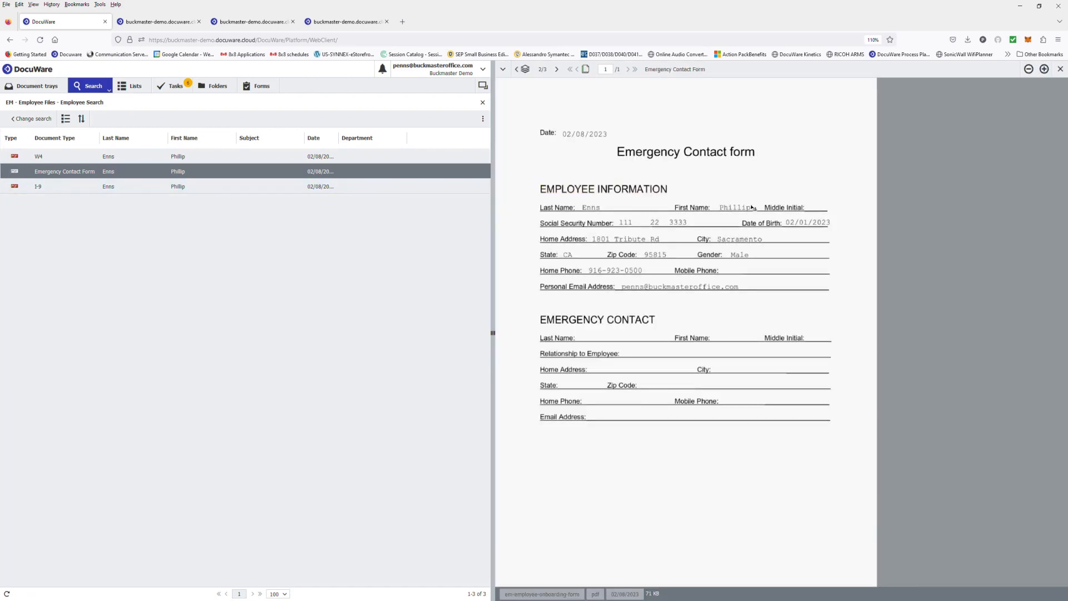
pyautogui.click(77, 158)
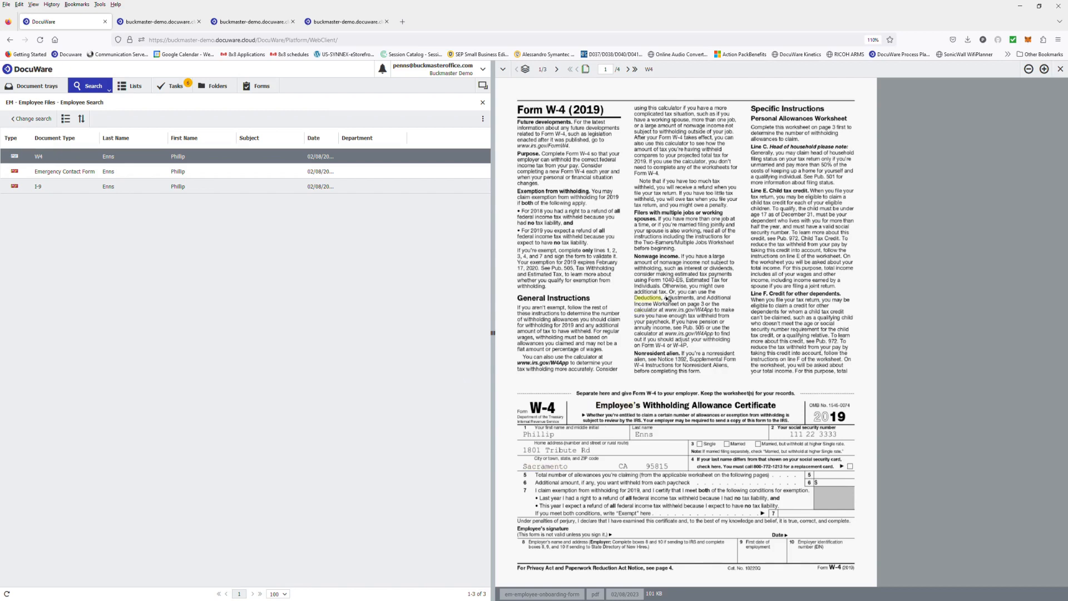
pyautogui.click(346, 270)
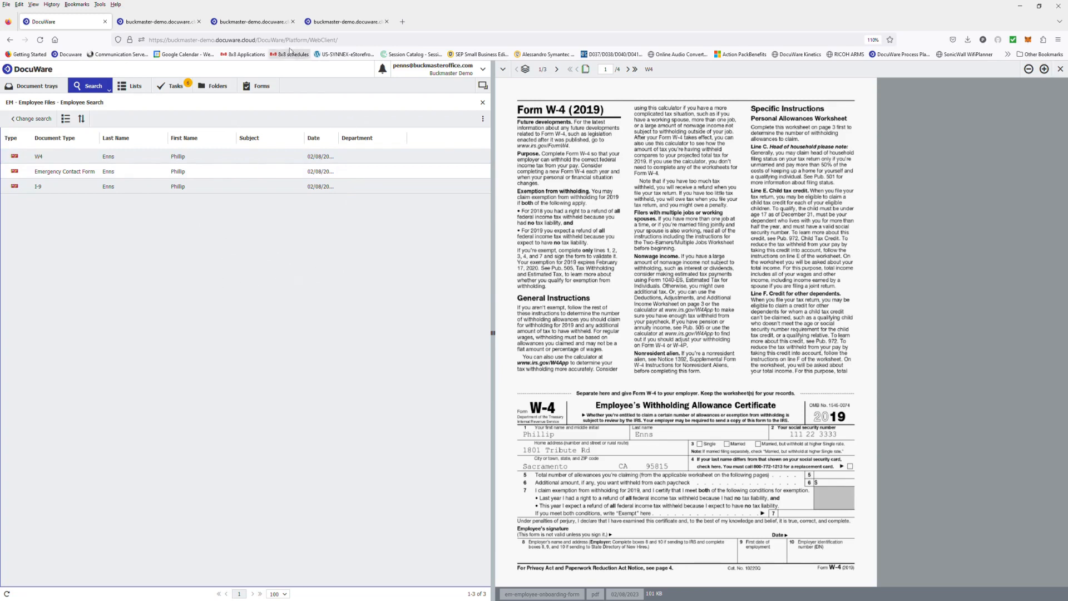
# On the Request for Time Off form, clear the earnings code and select Vacation again from the full list.
pyautogui.click(261, 25)
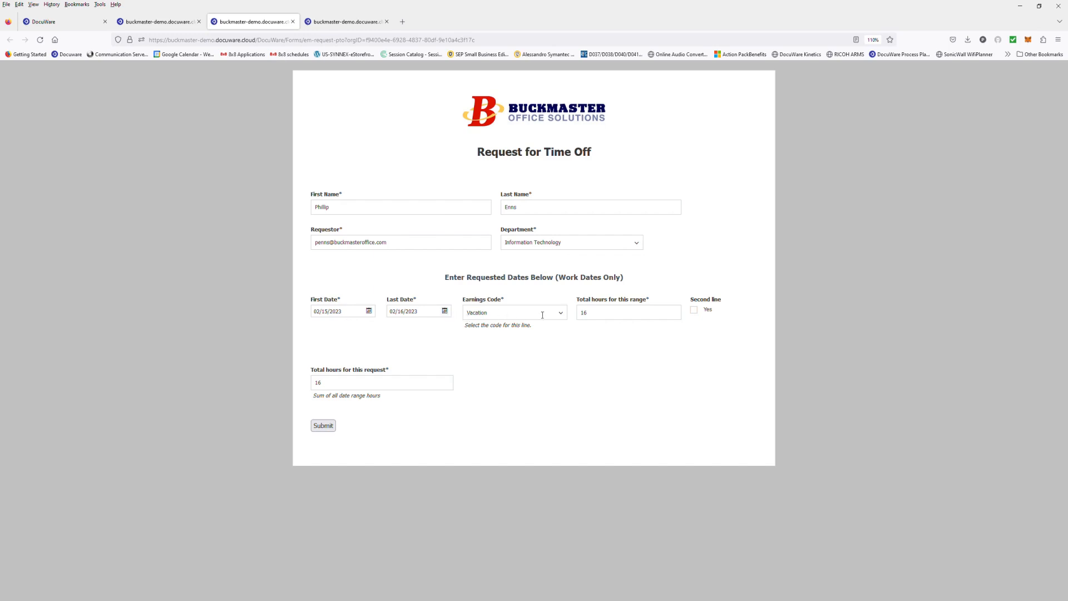
pyautogui.click(563, 312)
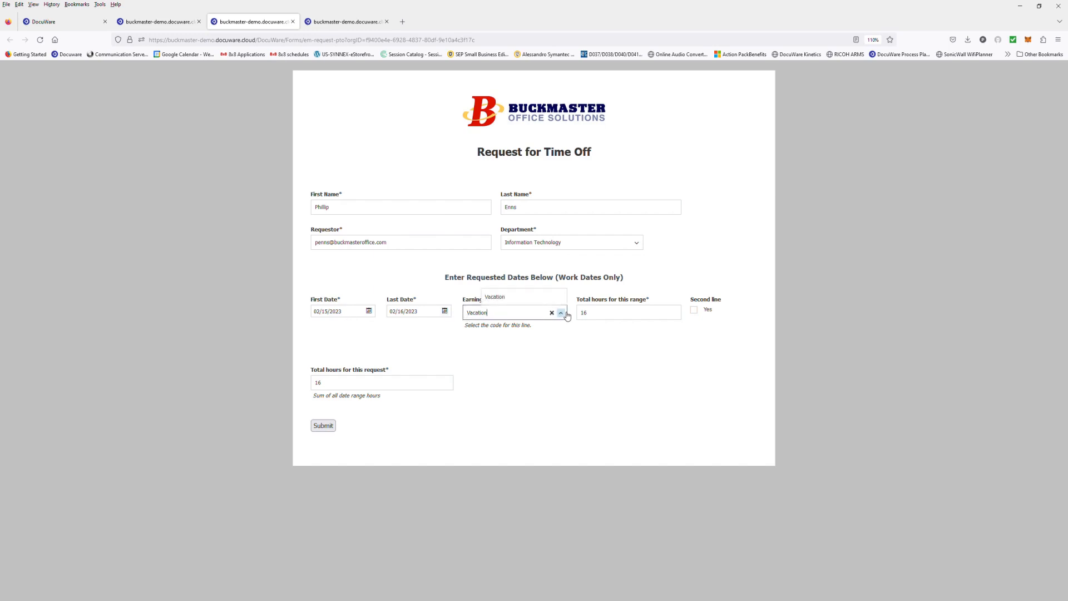
pyautogui.click(552, 312)
pyautogui.click(560, 313)
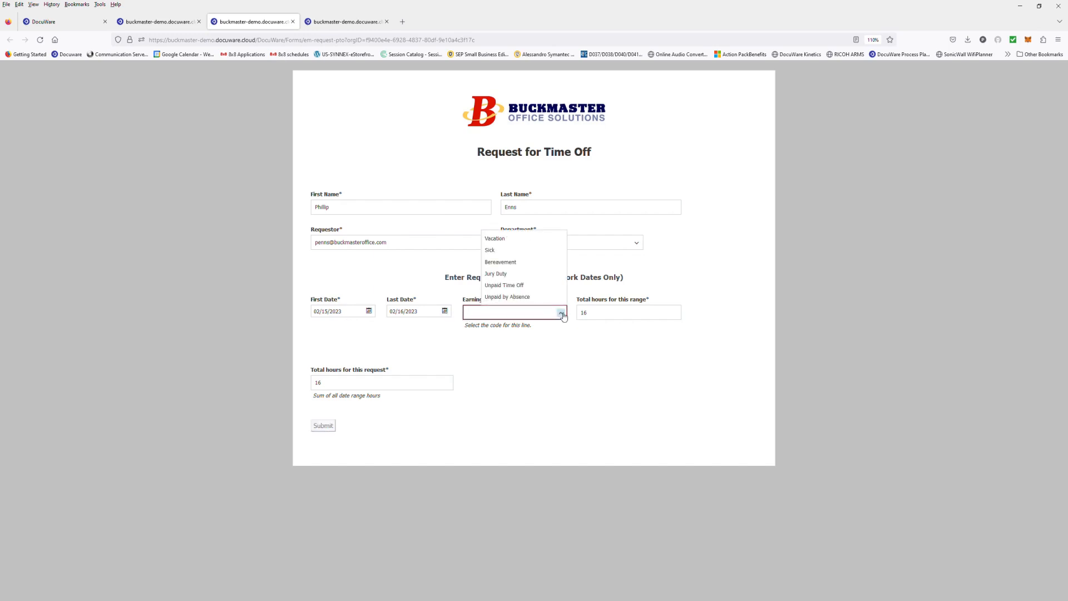
pyautogui.click(514, 241)
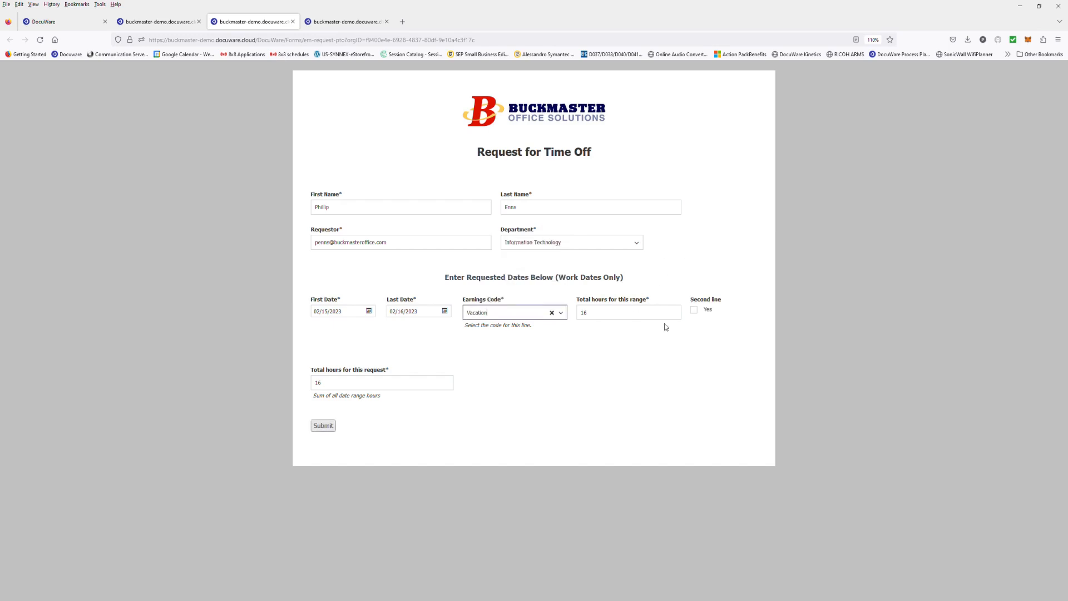
# Show and remove the optional second date line, and submit the time off request.
pyautogui.click(696, 312)
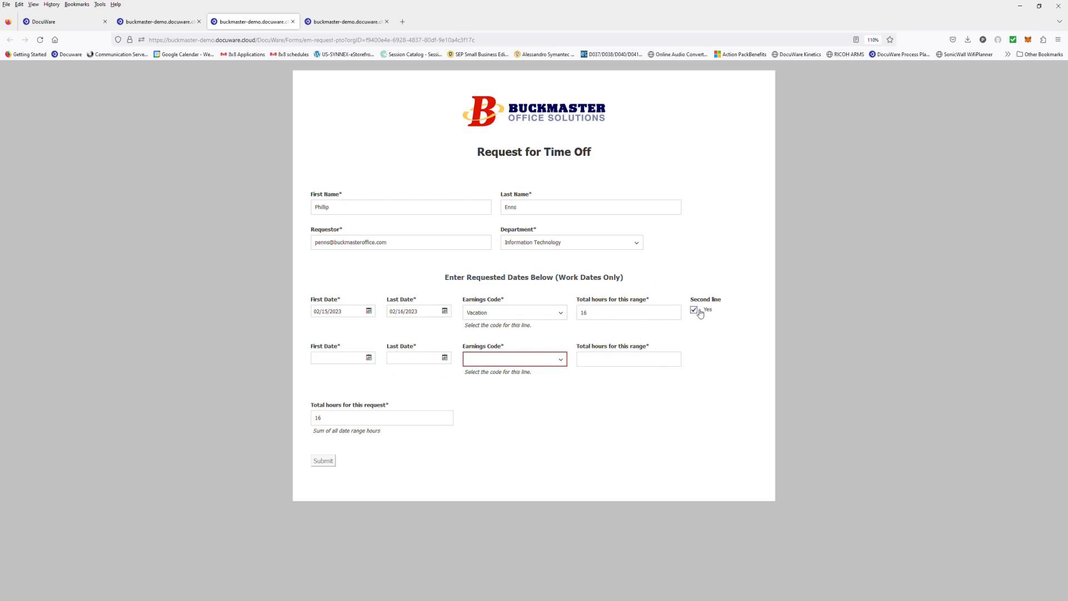
pyautogui.click(699, 312)
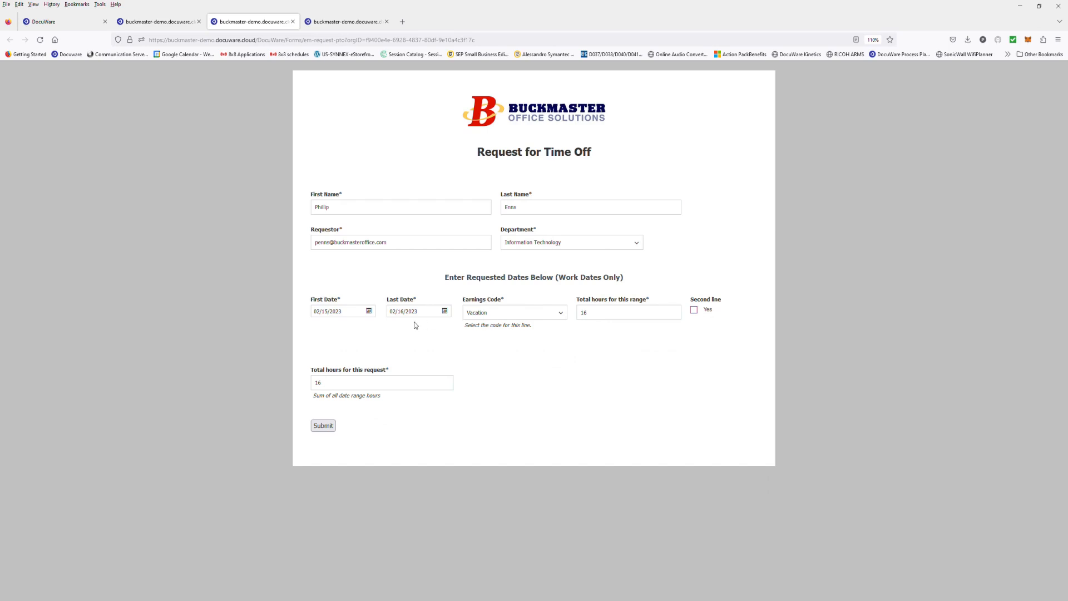
pyautogui.click(328, 426)
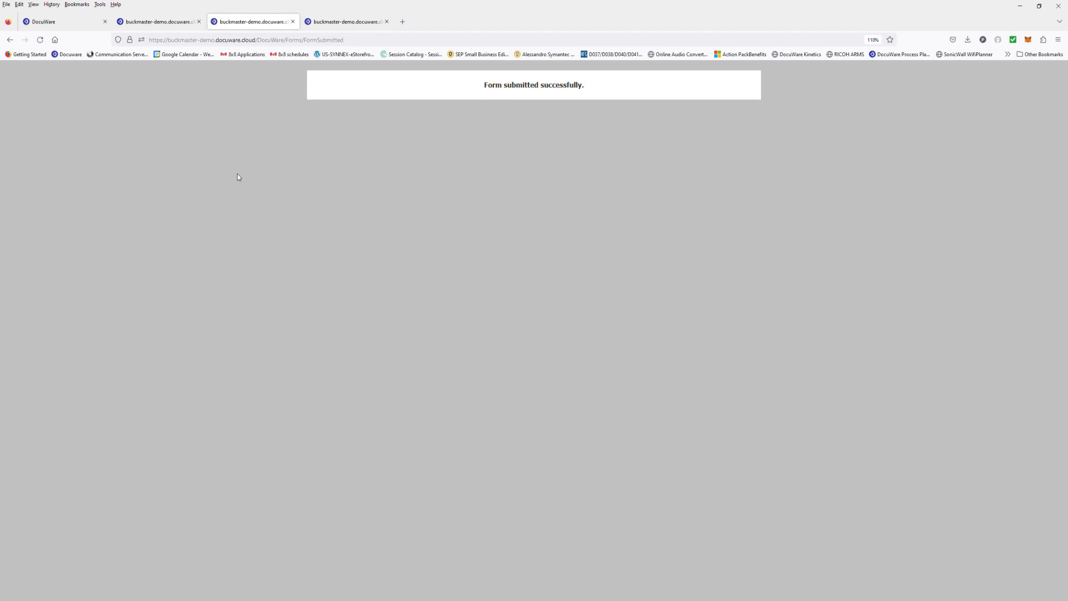
# In the DocuWare task list EM - PTO Request Exception Plus, open the PTO Approval task with its request document.
pyautogui.click(66, 22)
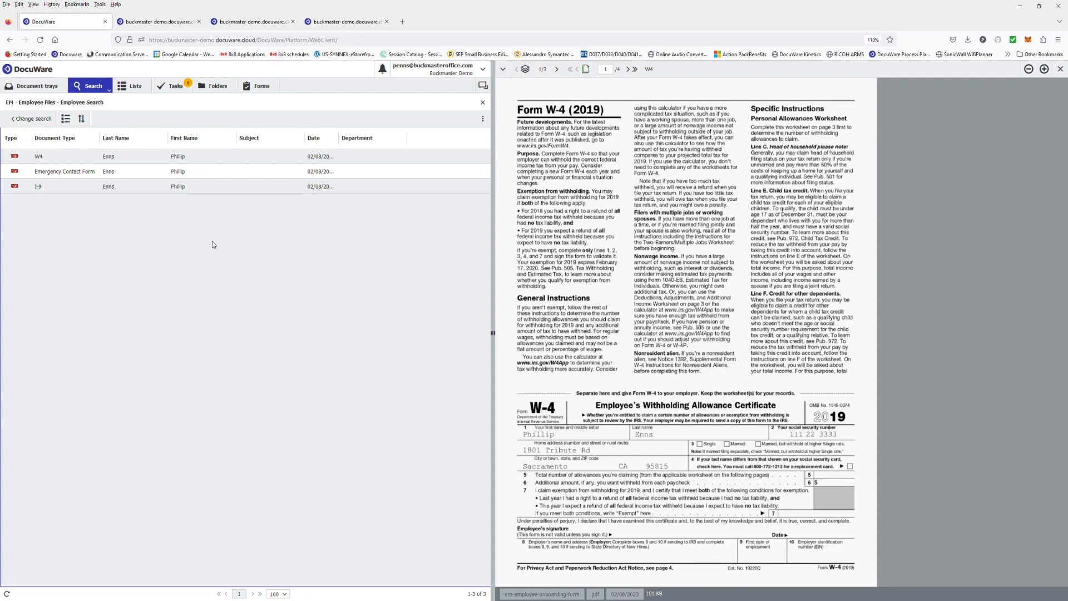
pyautogui.click(189, 87)
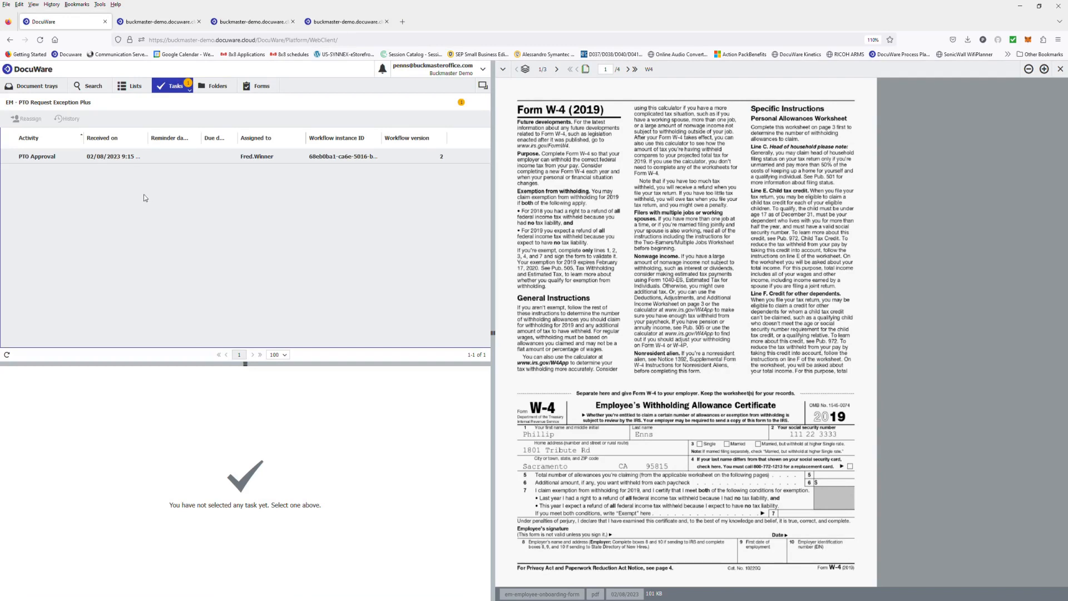
pyautogui.click(68, 158)
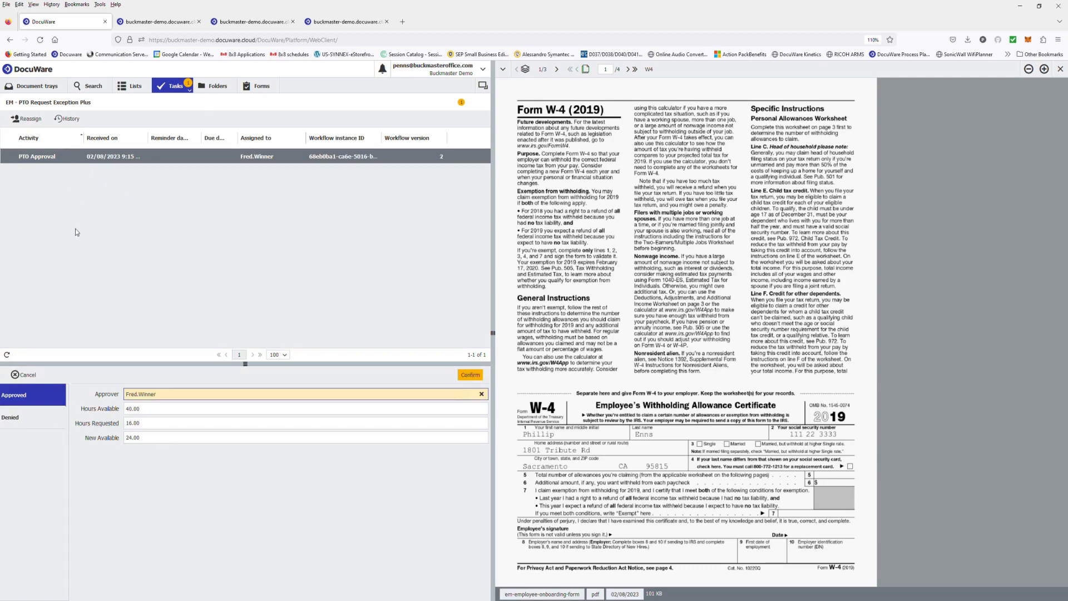
pyautogui.click(65, 164)
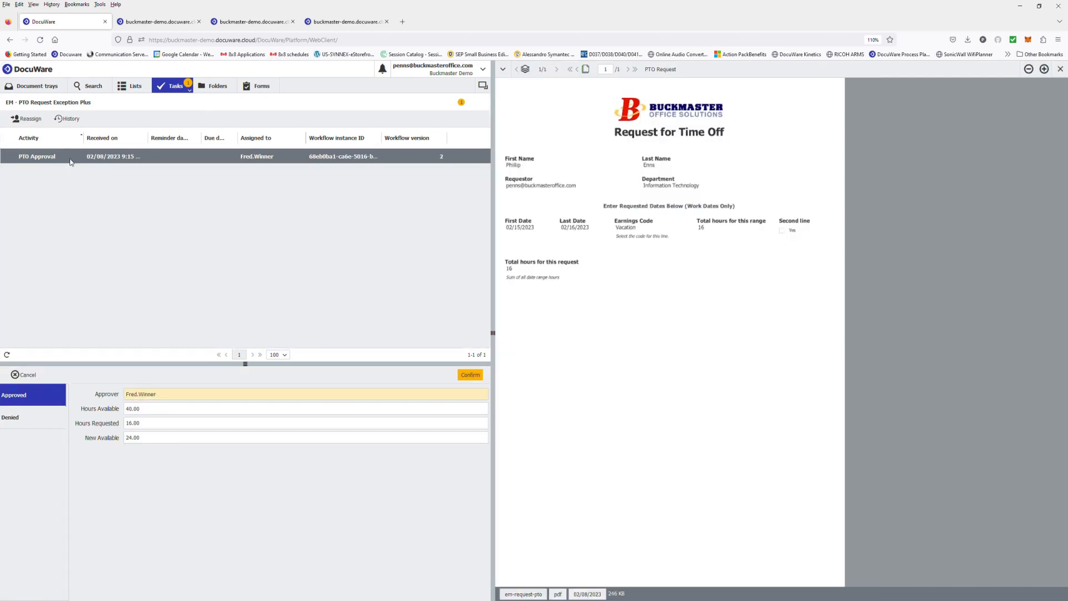
# Check the PTO Approval task's available actions and its Denied decision form, and deselect the task without confirming.
pyautogui.rightClick(65, 161)
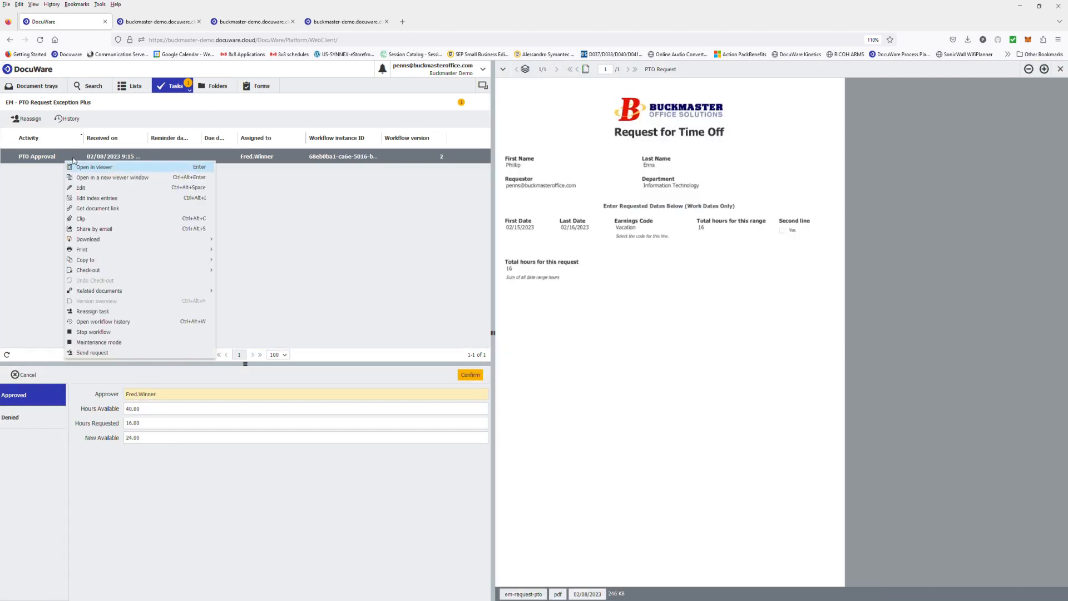
pyautogui.click(285, 210)
pyautogui.click(99, 157)
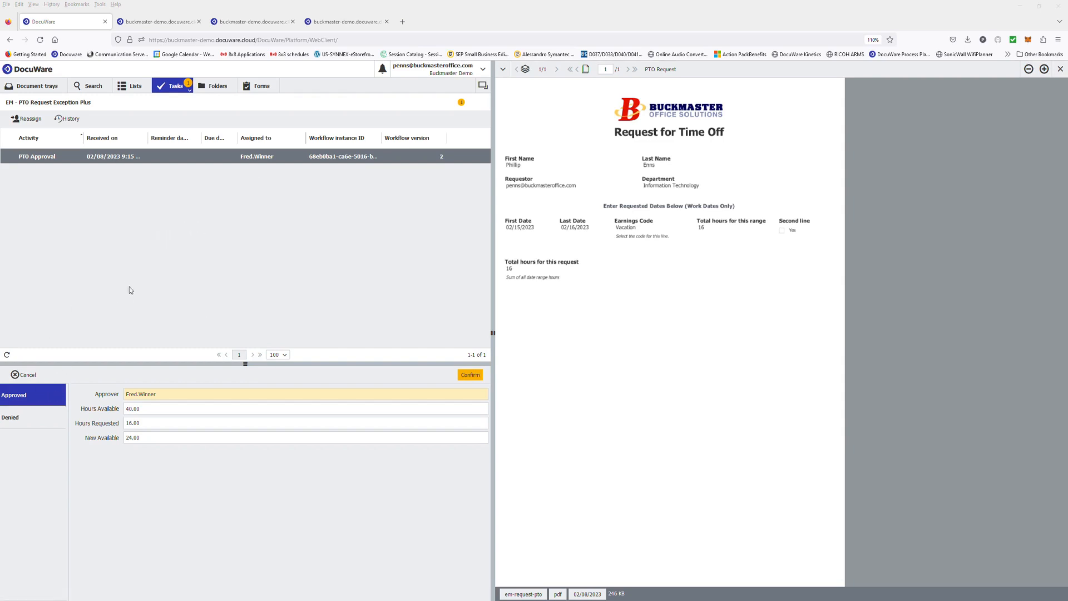
pyautogui.click(32, 423)
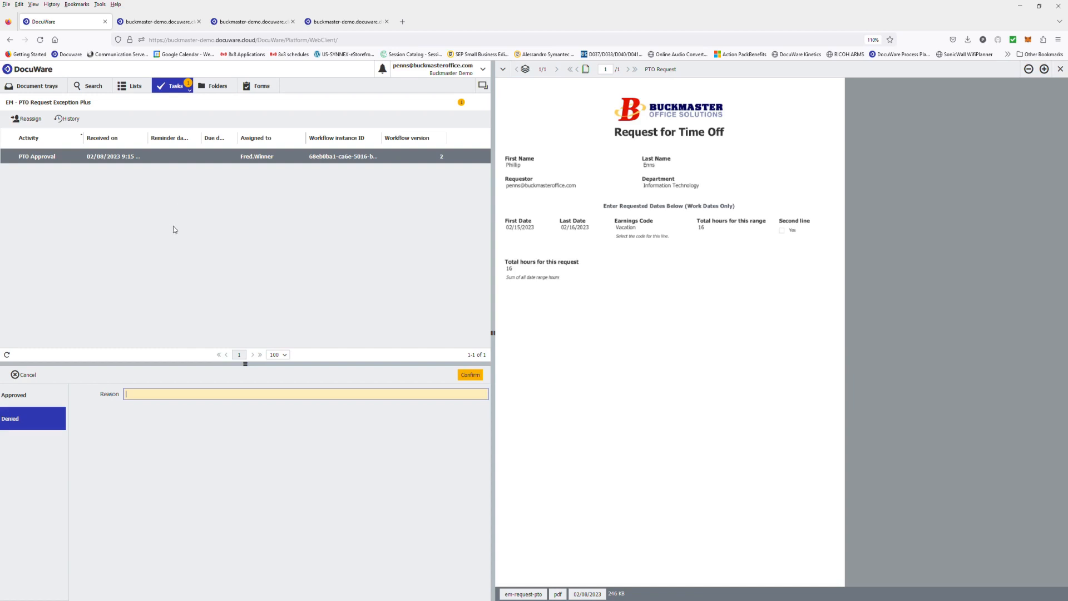
pyautogui.click(187, 225)
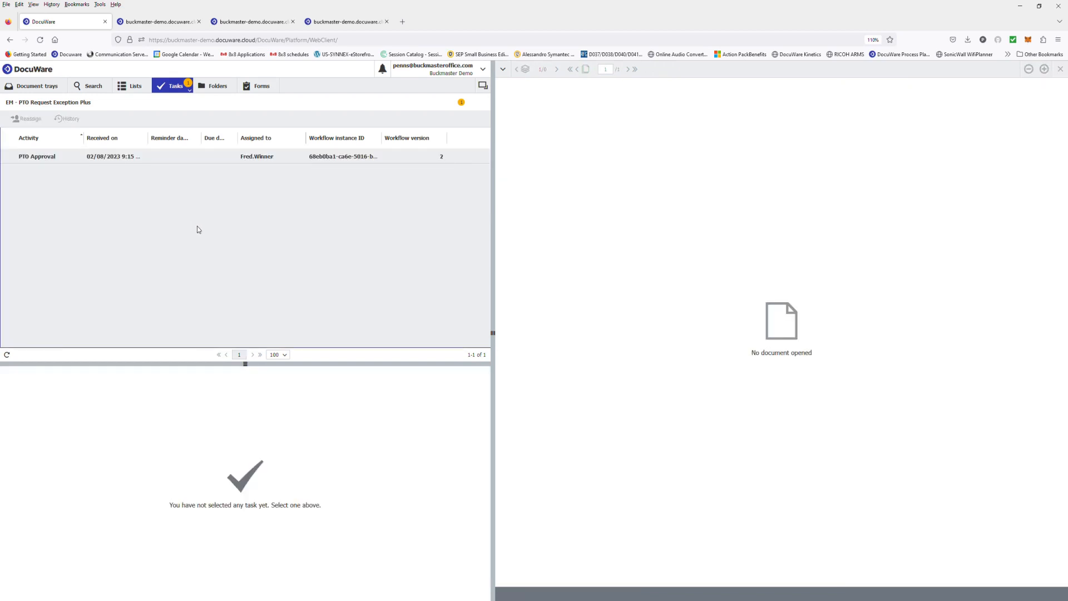
# Switch to the Employment Application form.
pyautogui.click(353, 21)
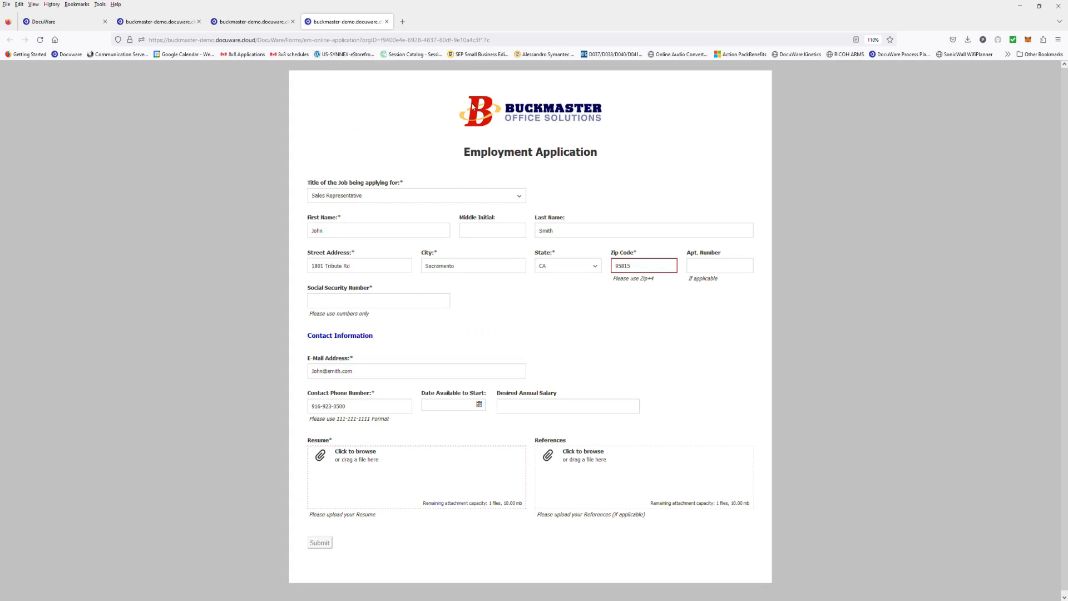